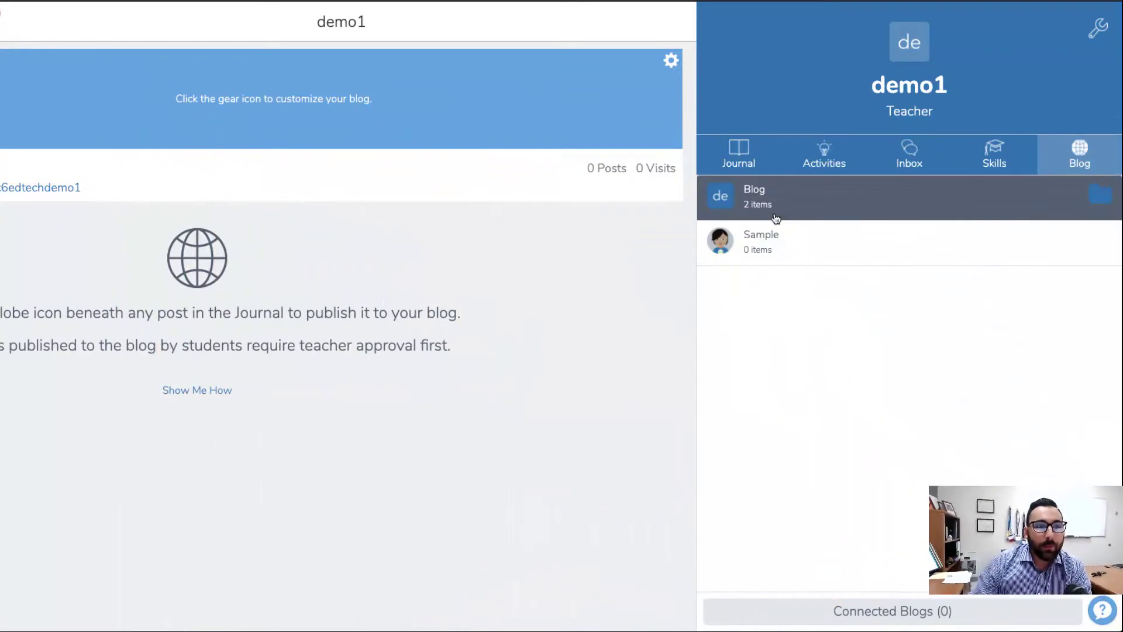
Open the Seesaw class settings for the teacher's class.
click(1097, 30)
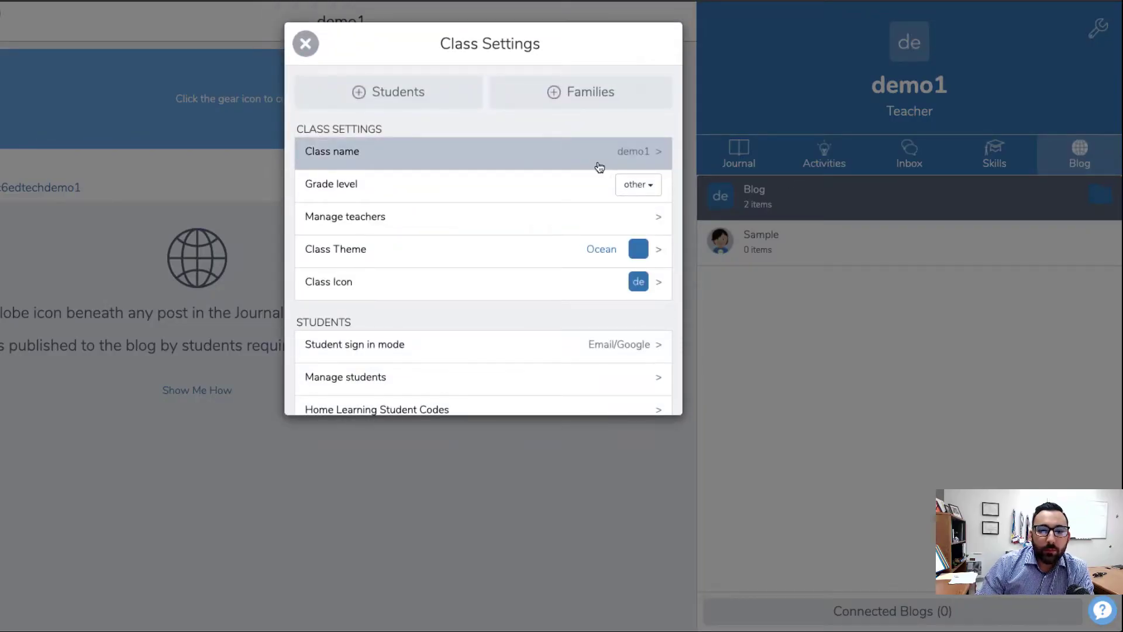
scroll(598, 167, down, 2)
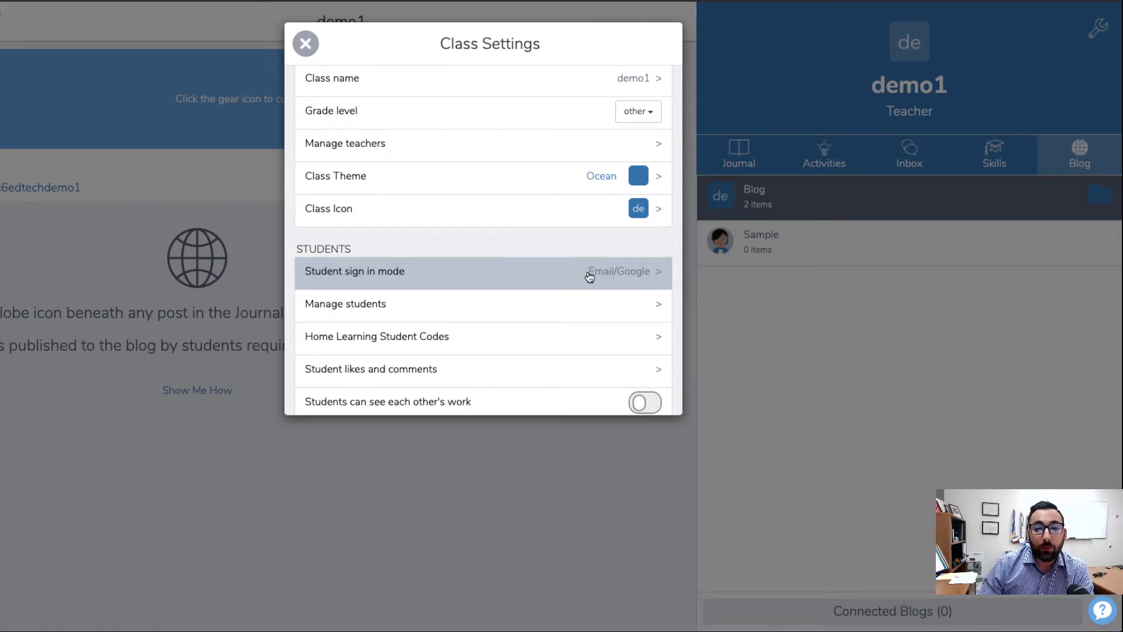
scroll(589, 276, up, 2)
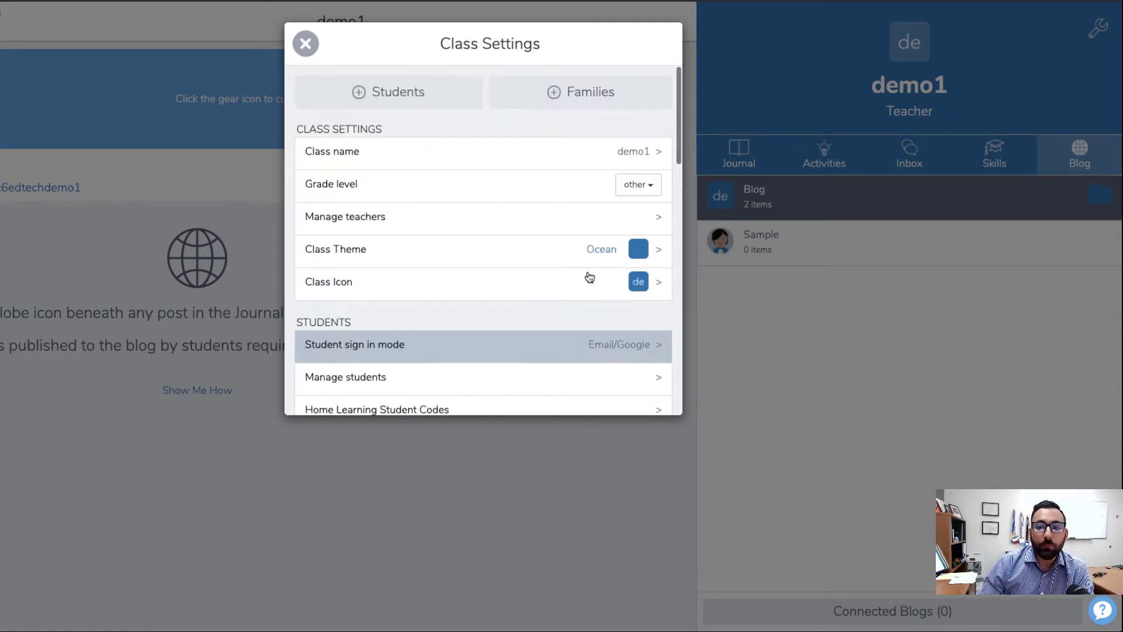
click(361, 97)
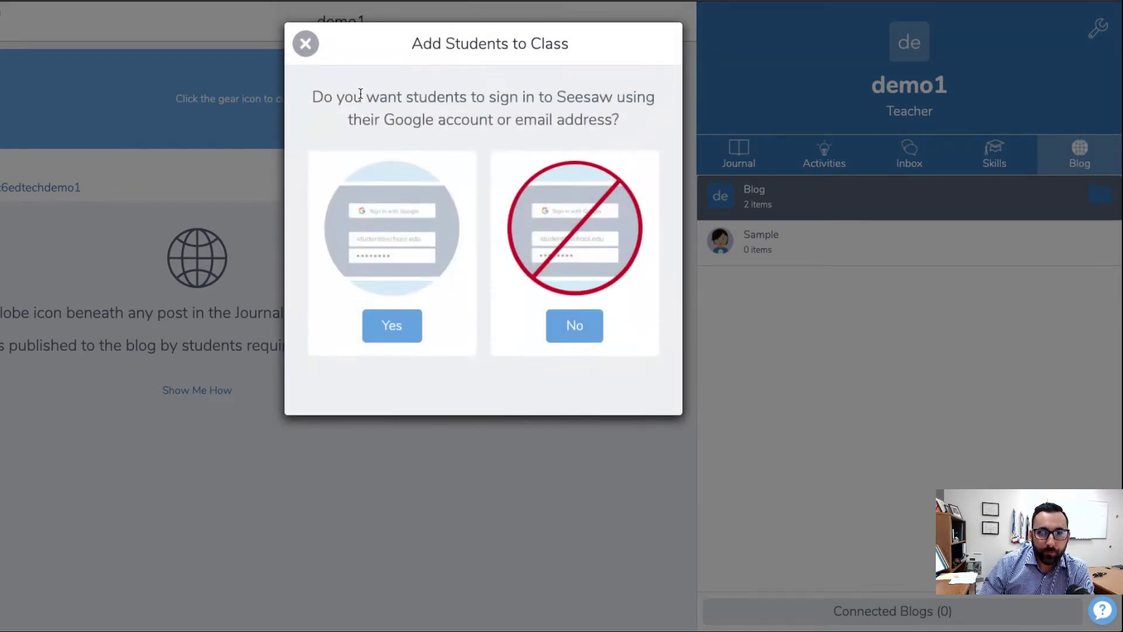
click(389, 241)
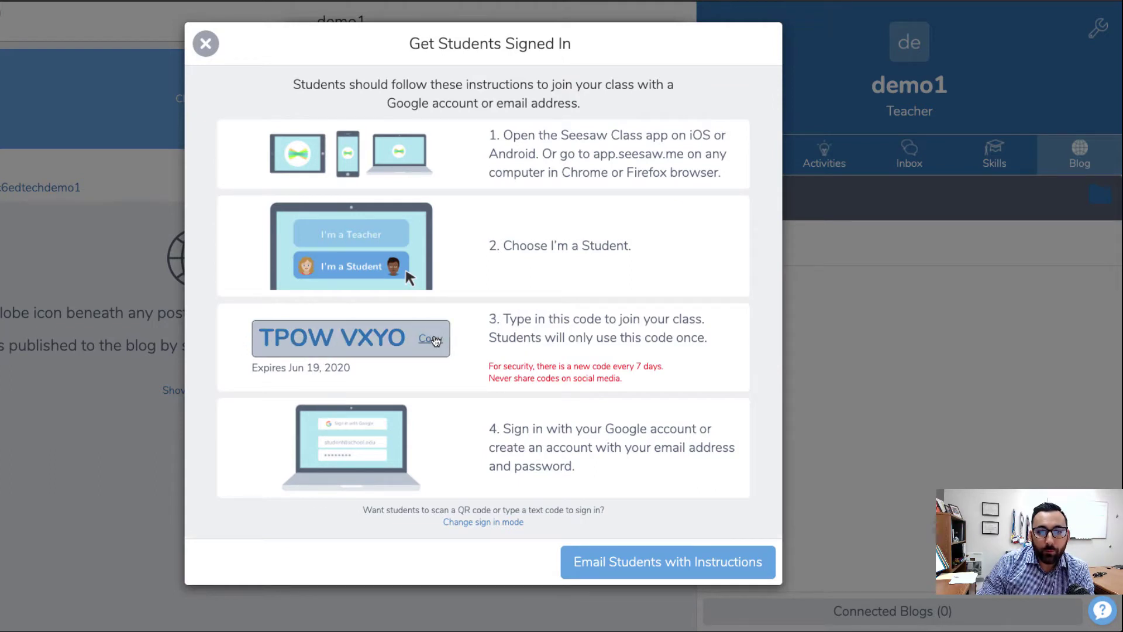
click(433, 339)
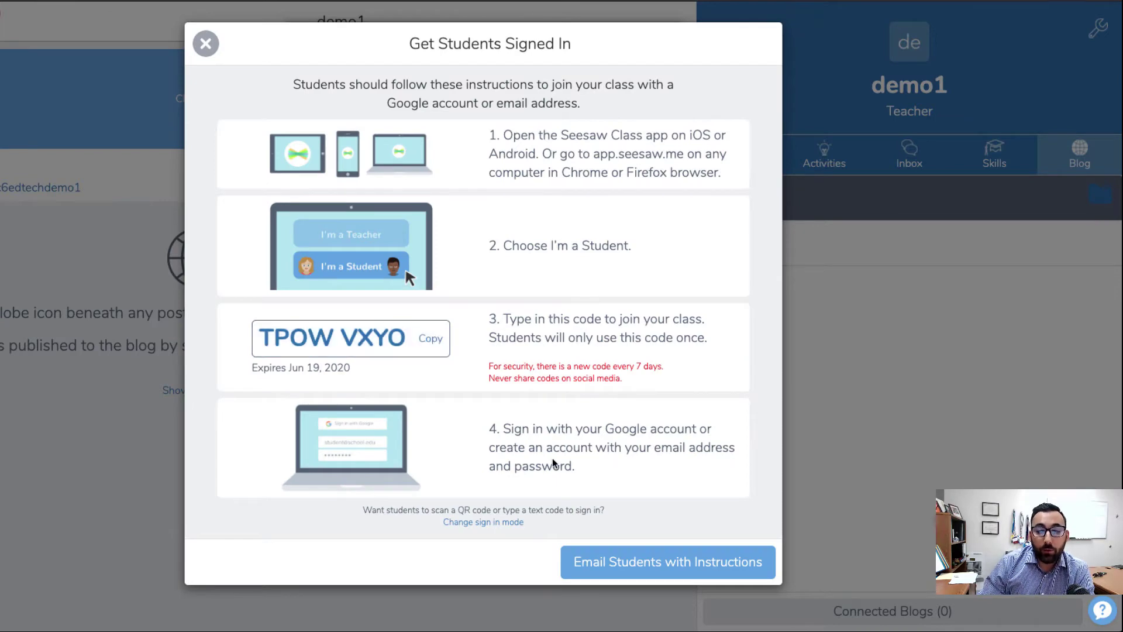
View the student invite email, close it, and copy the join code TPOW VXYO again.
click(615, 572)
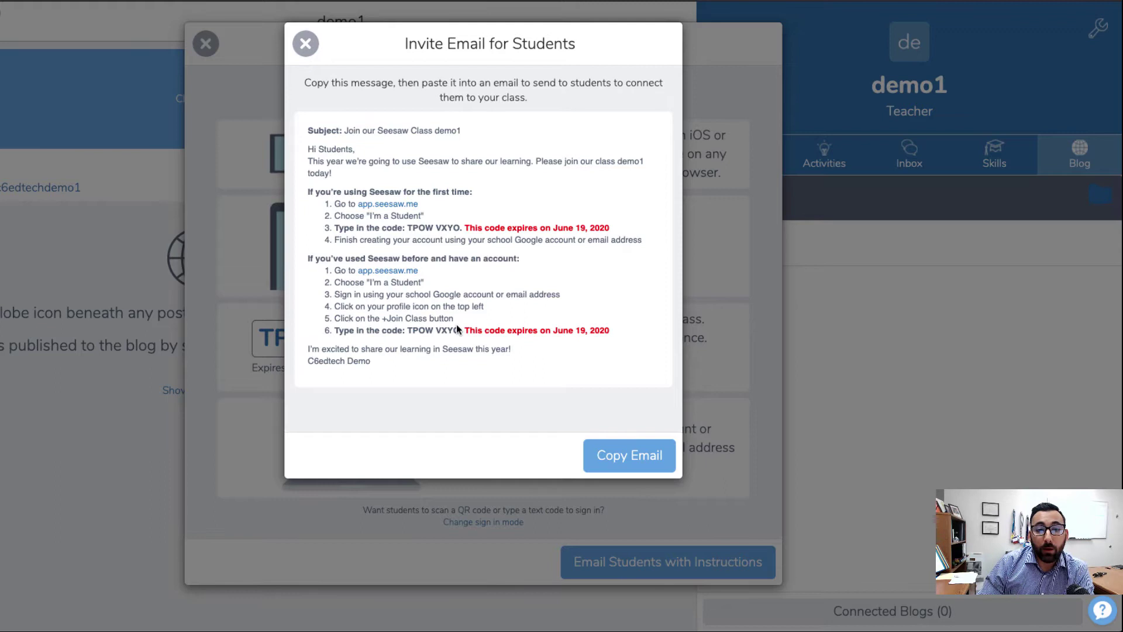
click(305, 44)
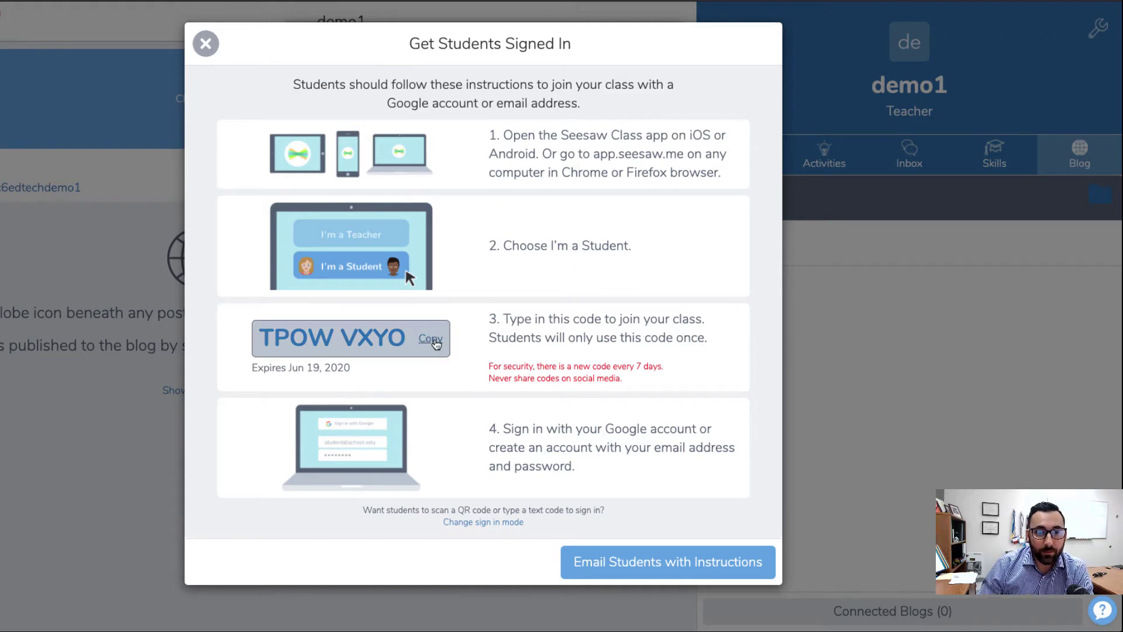
click(438, 345)
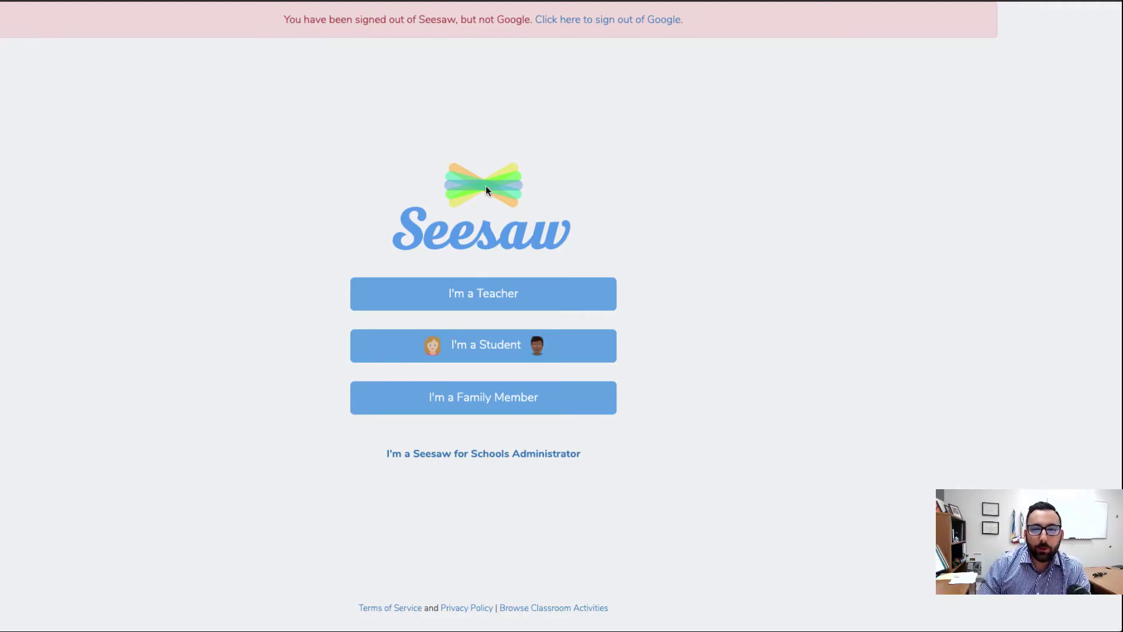
Enter Seesaw as a student and submit the pasted class code TPOW VXYO.
click(557, 346)
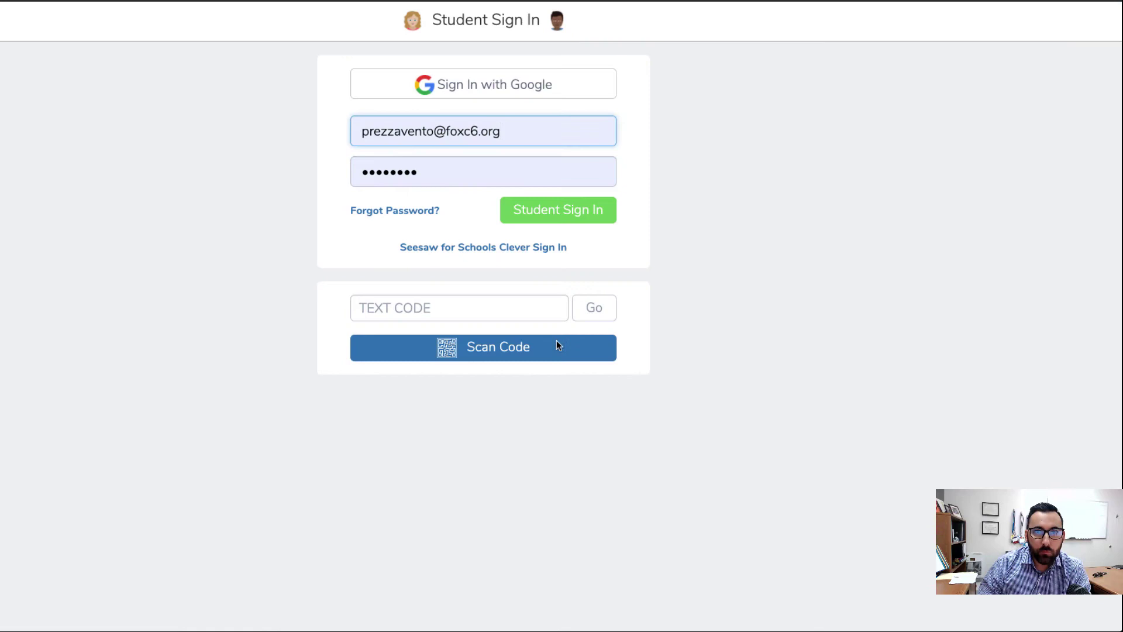
right_click(402, 308)
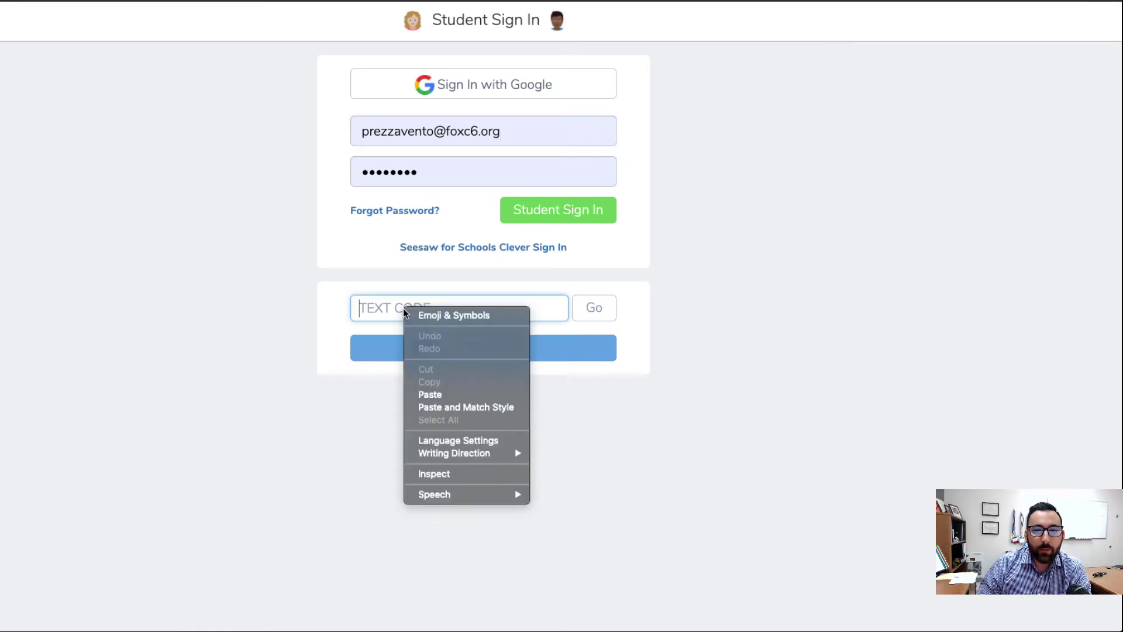
click(449, 403)
click(608, 314)
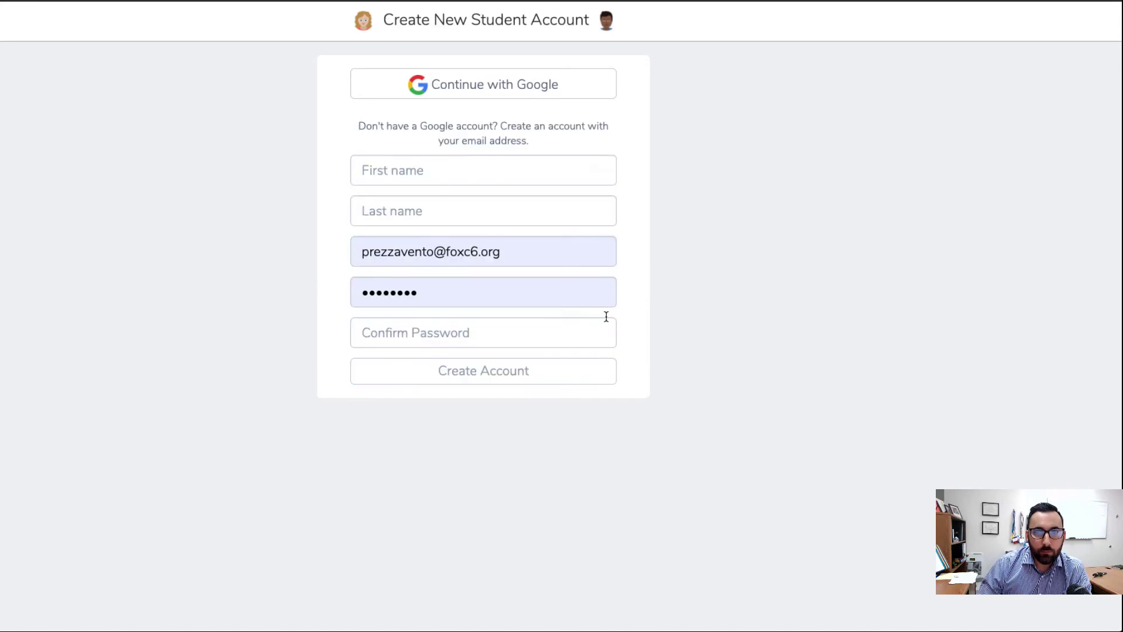
Create the student account with Google, choosing the student's Google account.
click(493, 87)
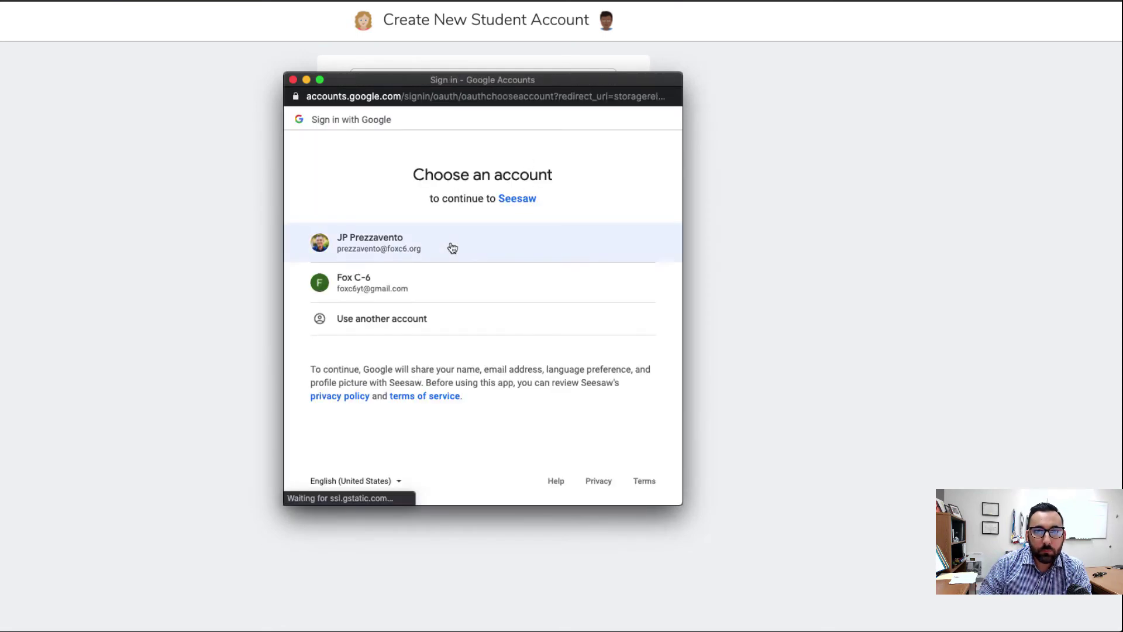
click(443, 246)
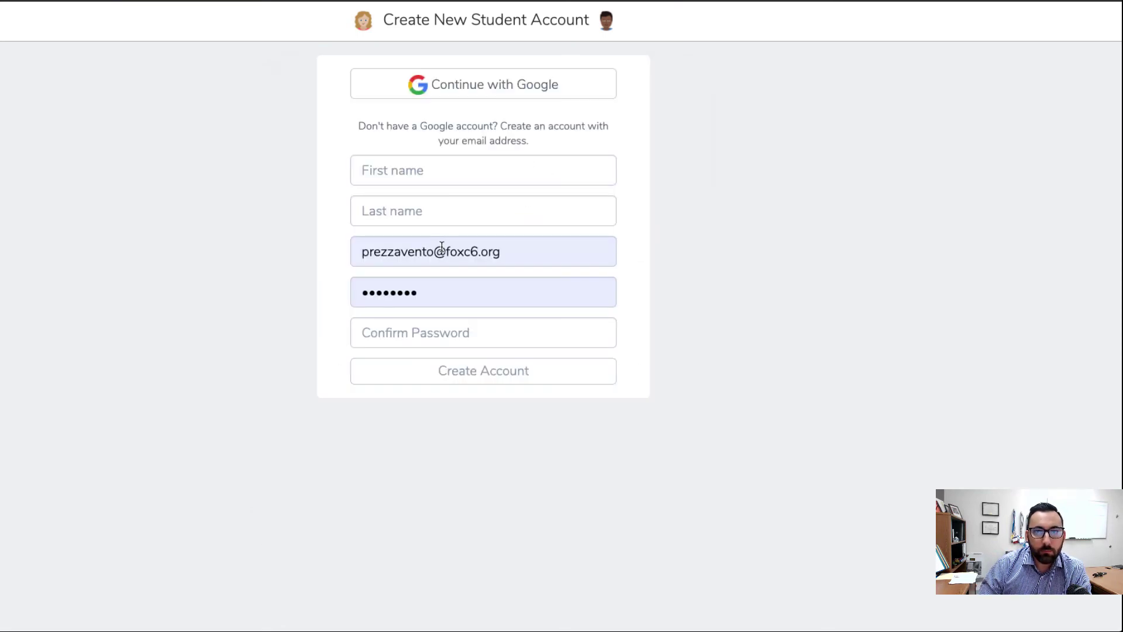